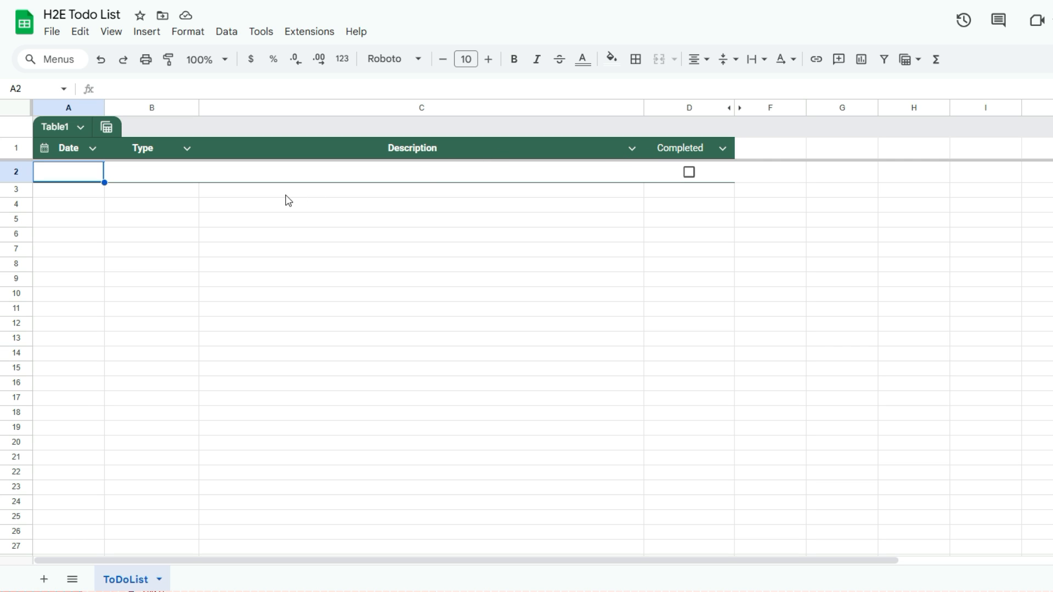
- Enter July 31 from the date picker, type Personal and description Family Dinner in the first row
double_click(74, 171)
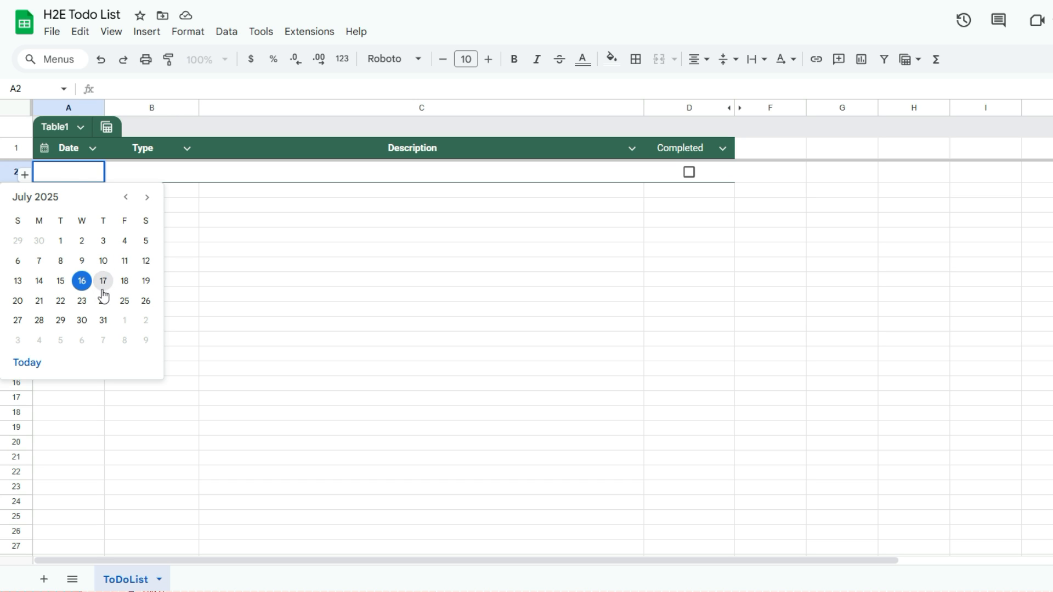
left_click(104, 321)
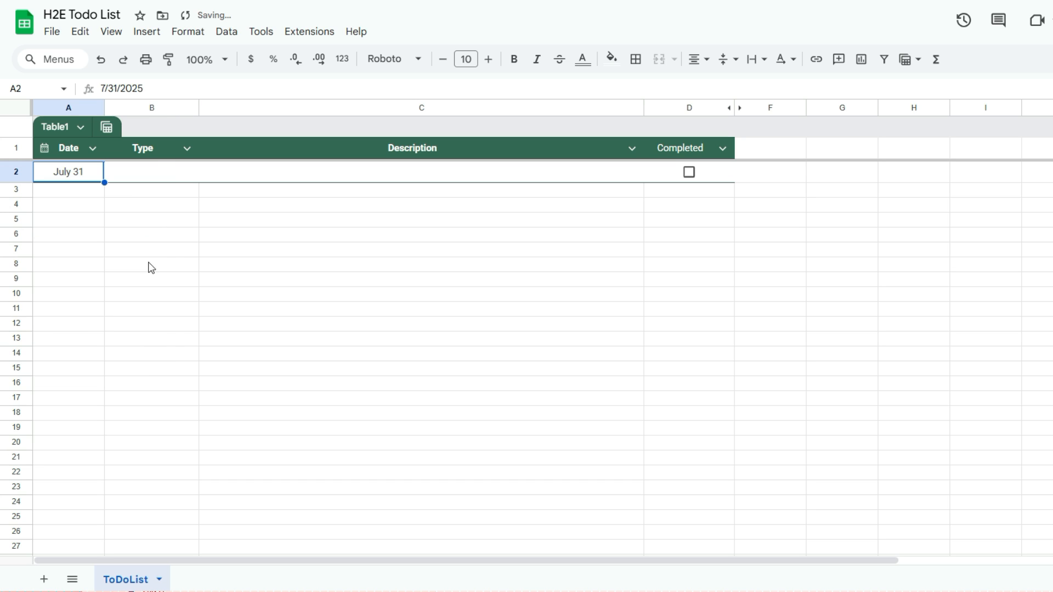
left_click(143, 177)
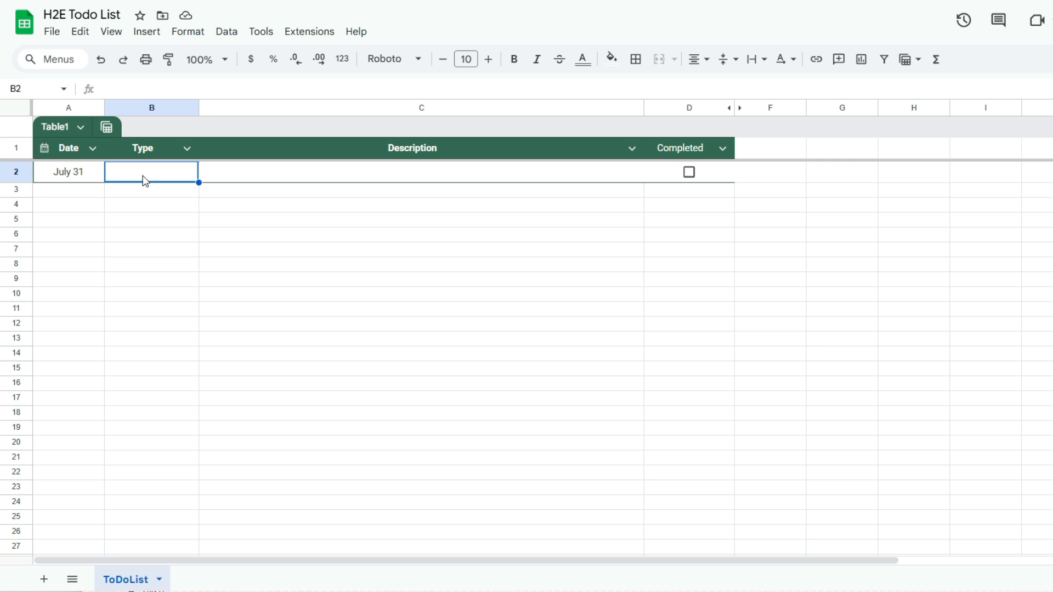
type("Personal")
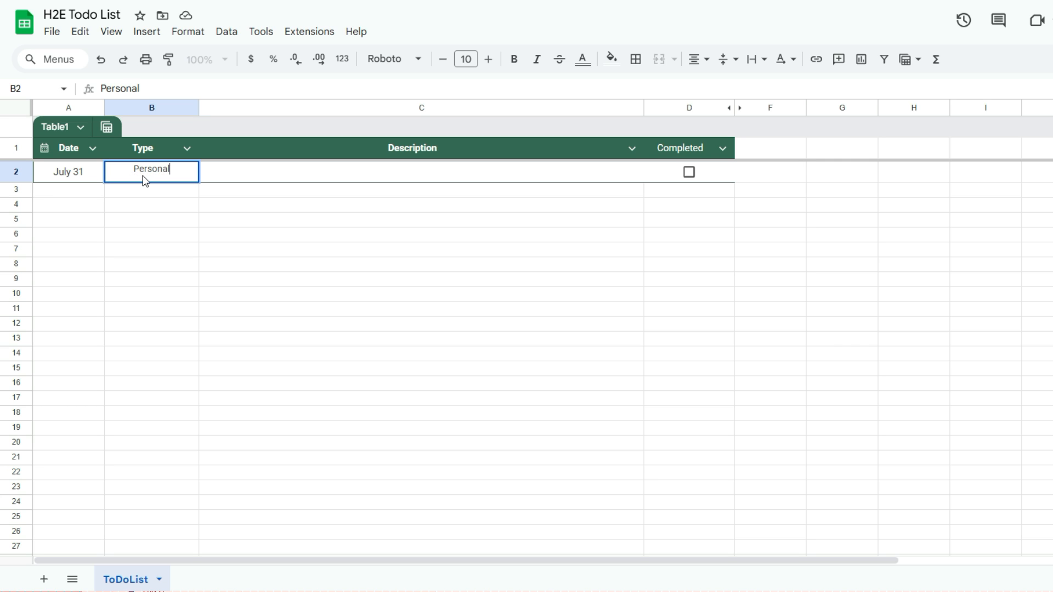
key("Tab")
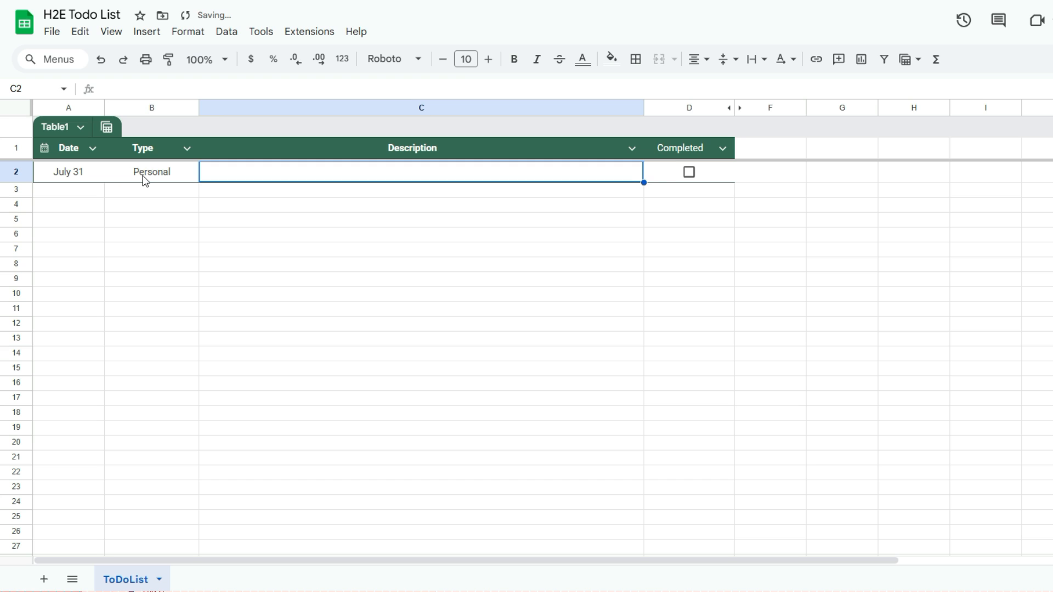
type("Family Dinner")
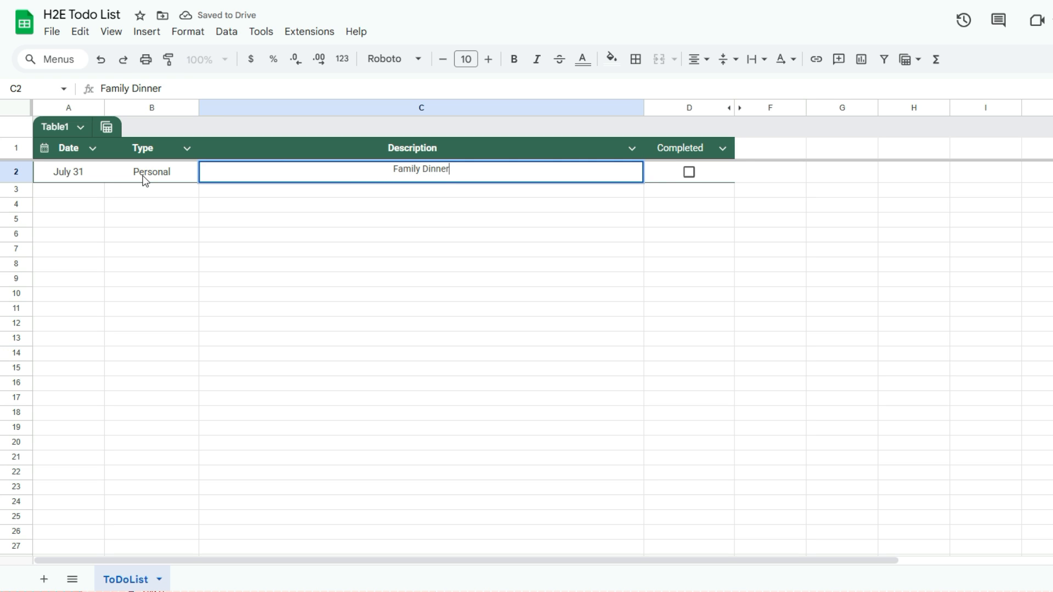
key("Tab")
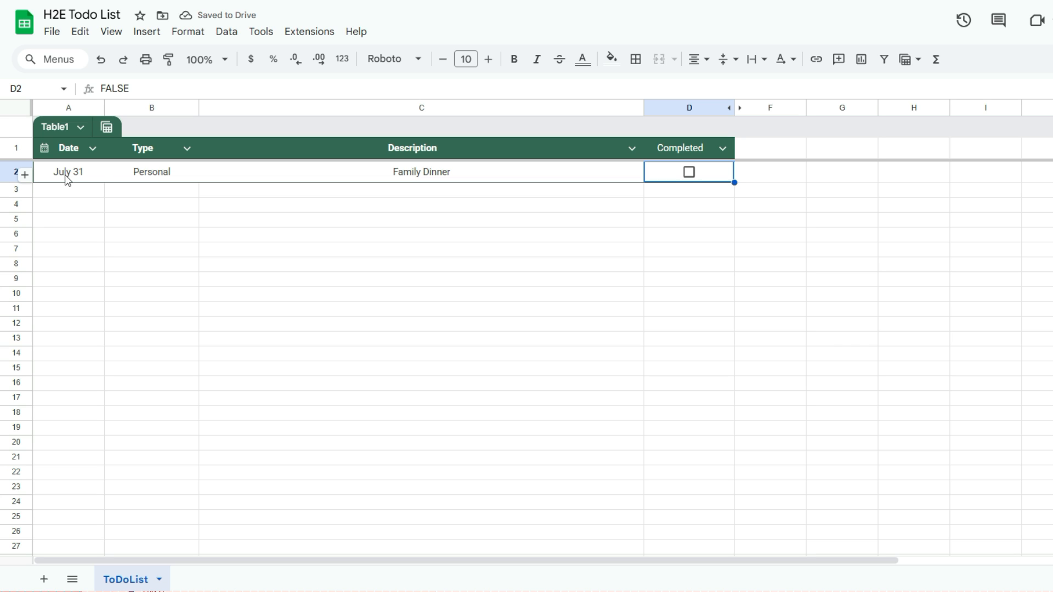
- Insert a new row with date July 15, type Work and description Office Meeting
left_click(25, 174)
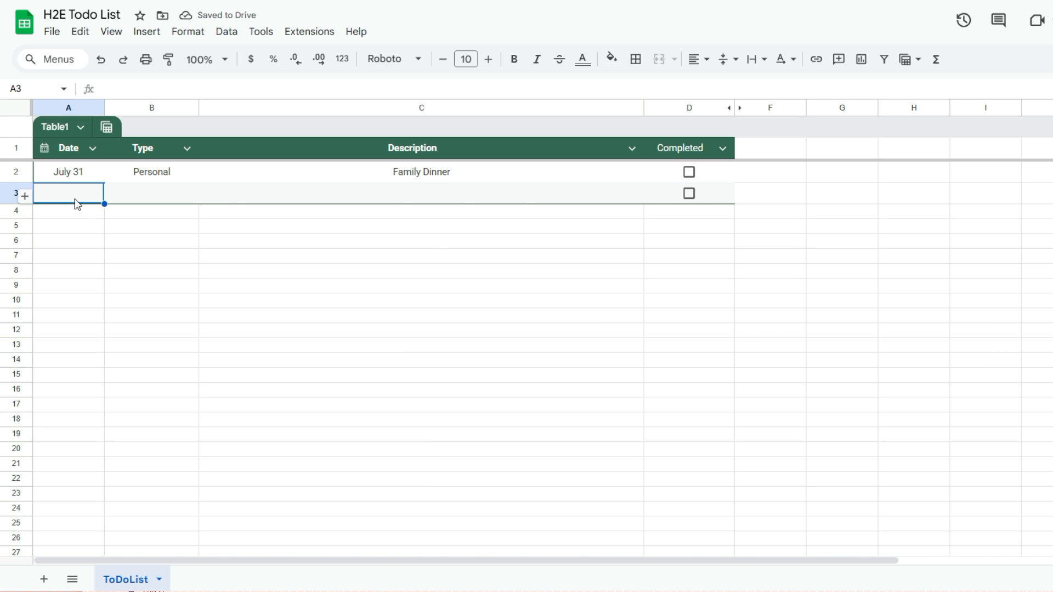
type("July 15")
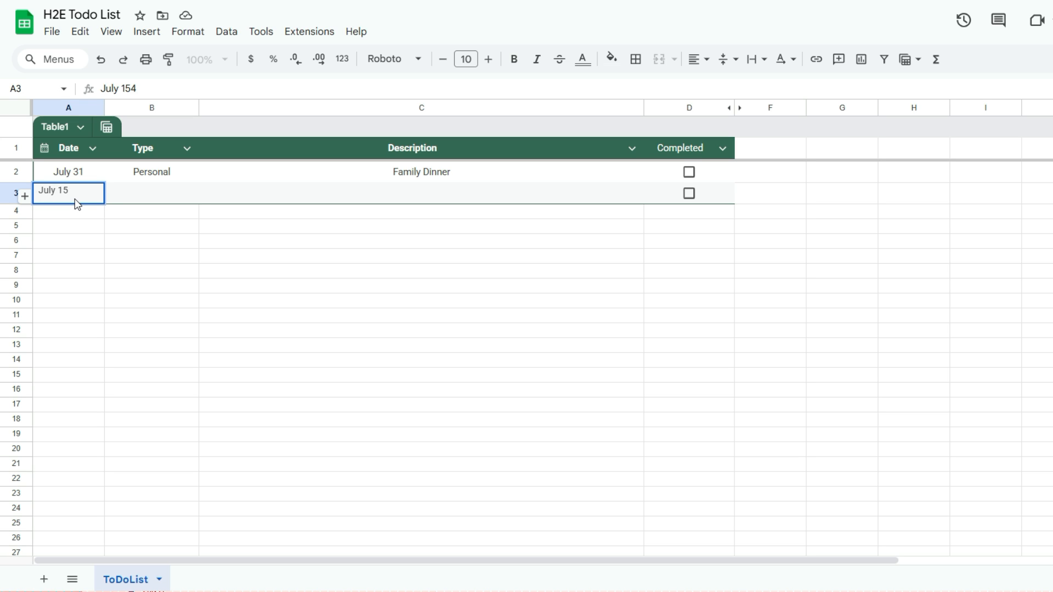
key("Tab")
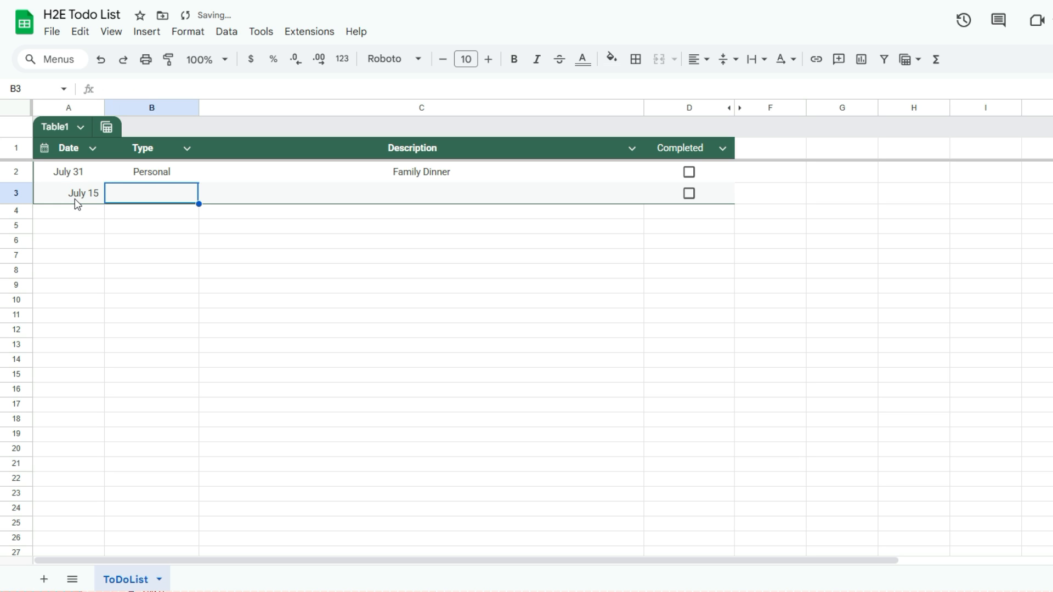
type("Work")
key("Tab")
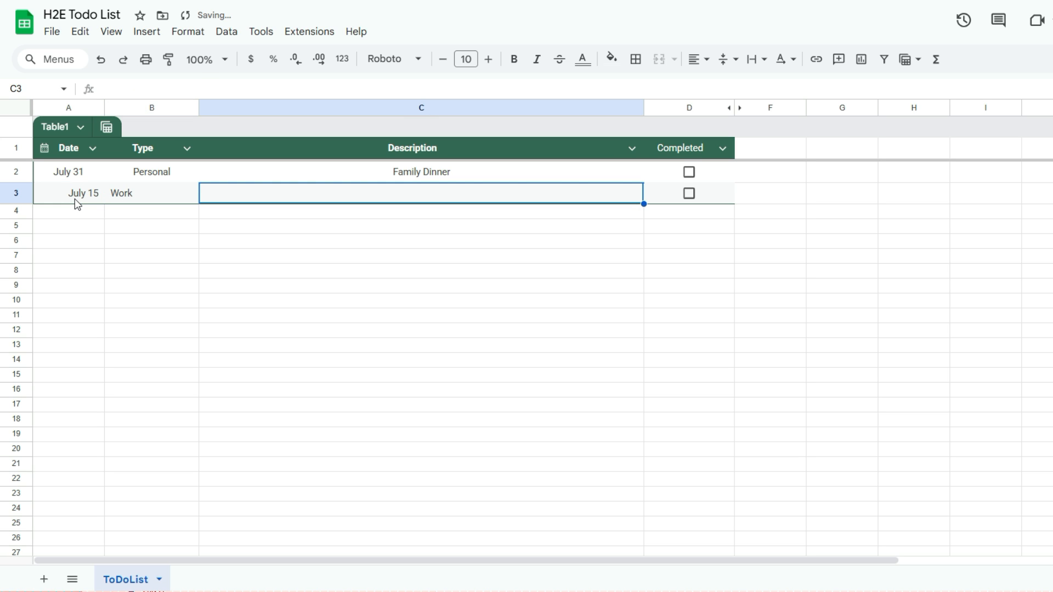
type("Office Meeting")
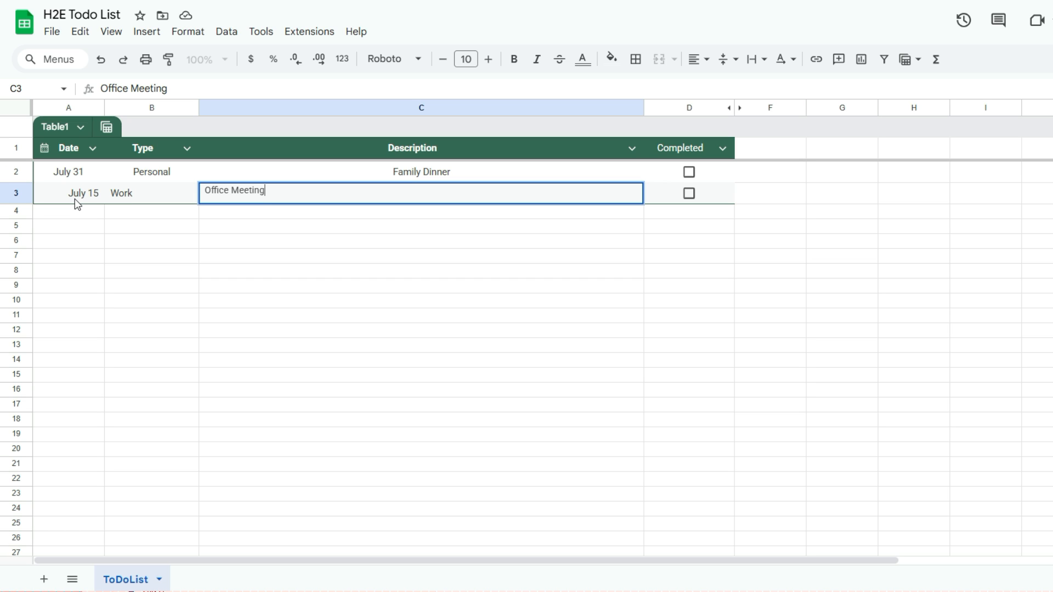
key("Tab")
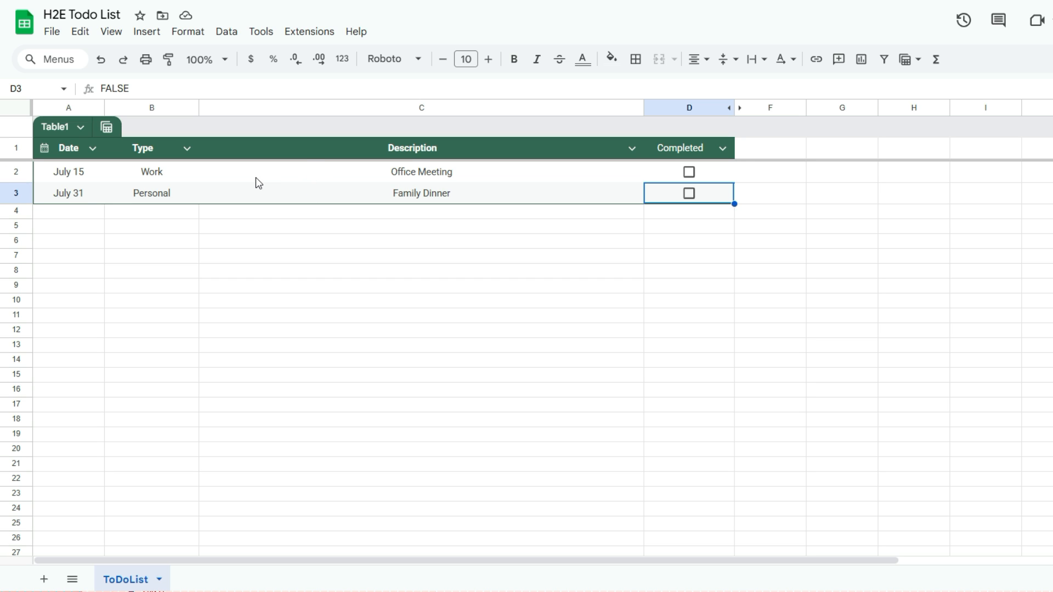
- Insert a new row with date July 2, type Personal and description Personal Event
left_click(28, 197)
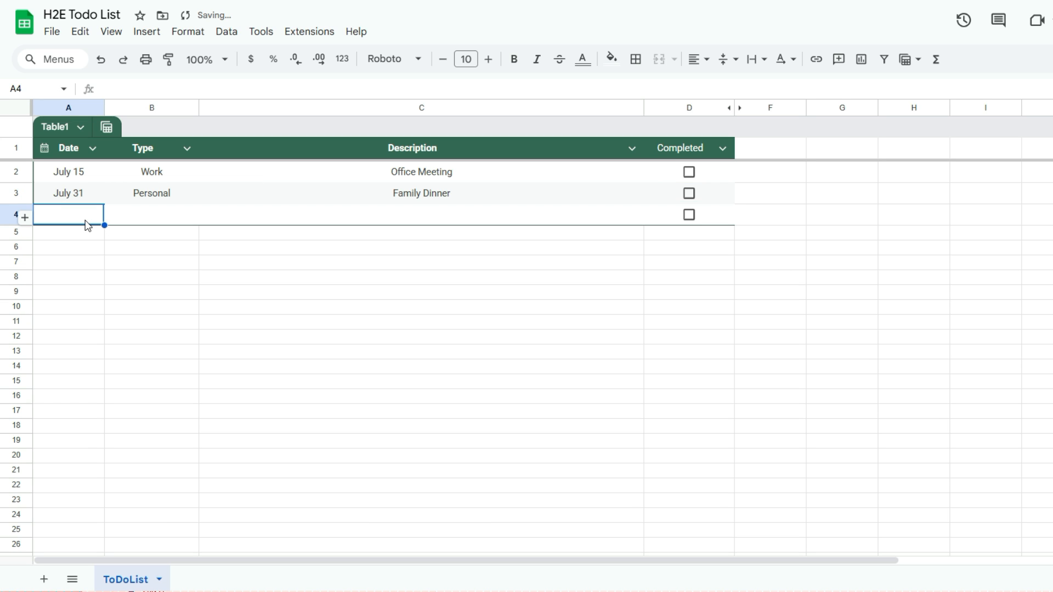
type("July 2")
key("Tab")
type("Personal")
key("Tab")
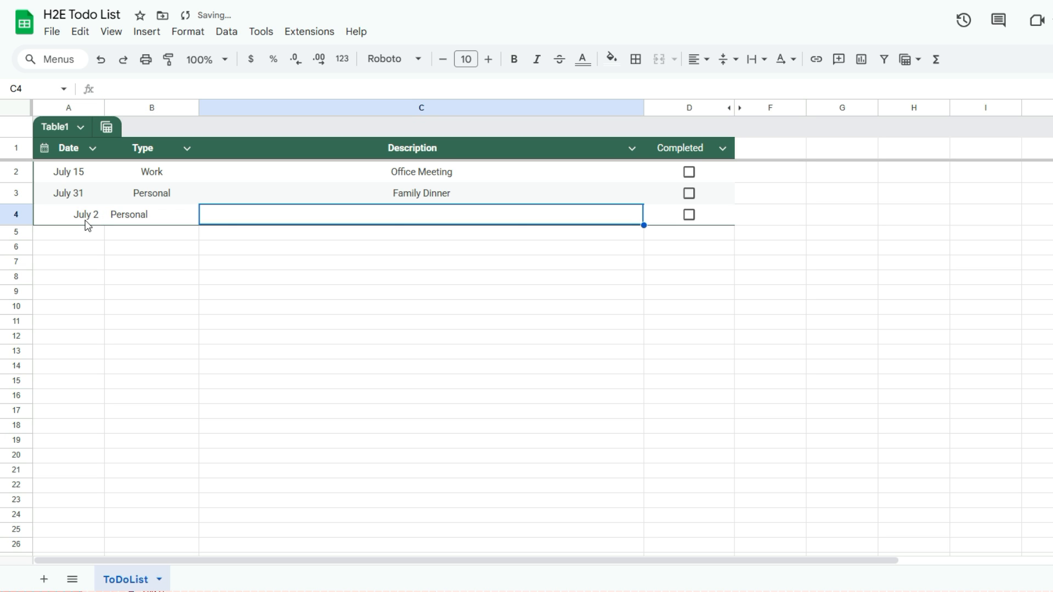
type("Persona")
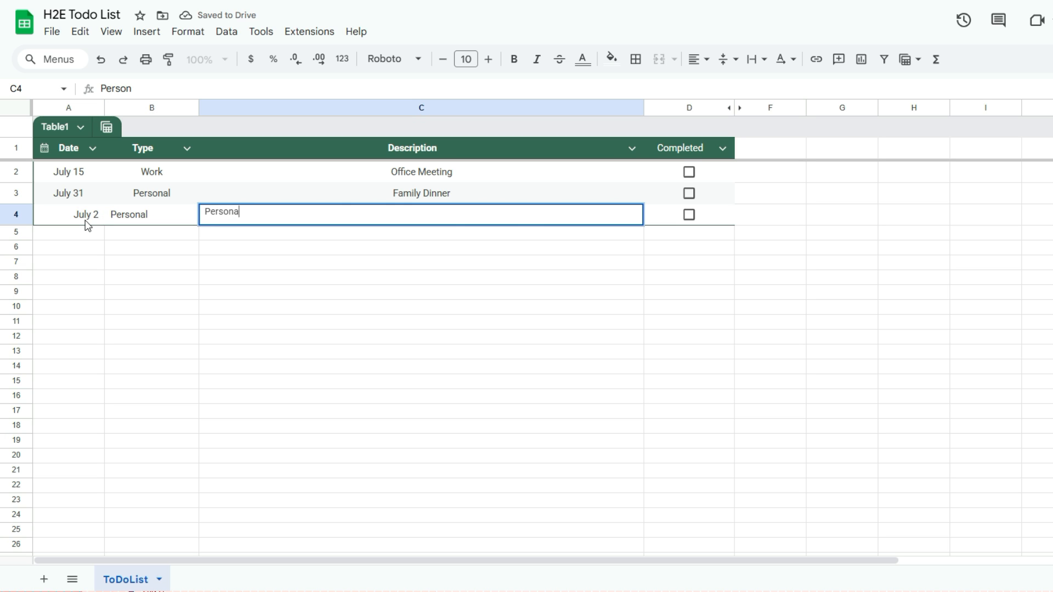
type("l Event")
key("Tab")
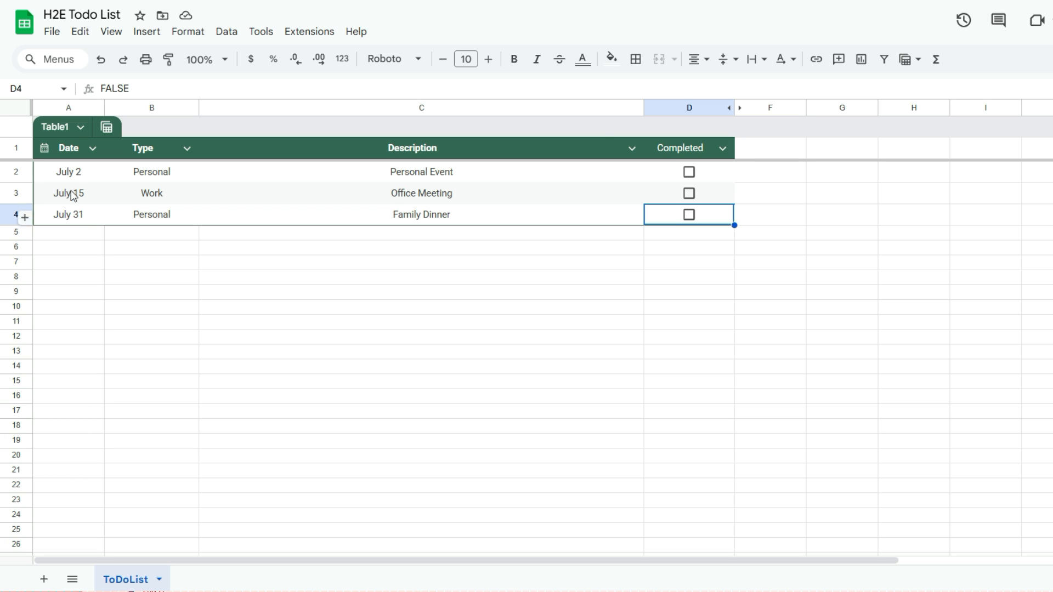
- Check Personal Event and Office Meeting as completed, then uncheck Office Meeting again
left_click(689, 173)
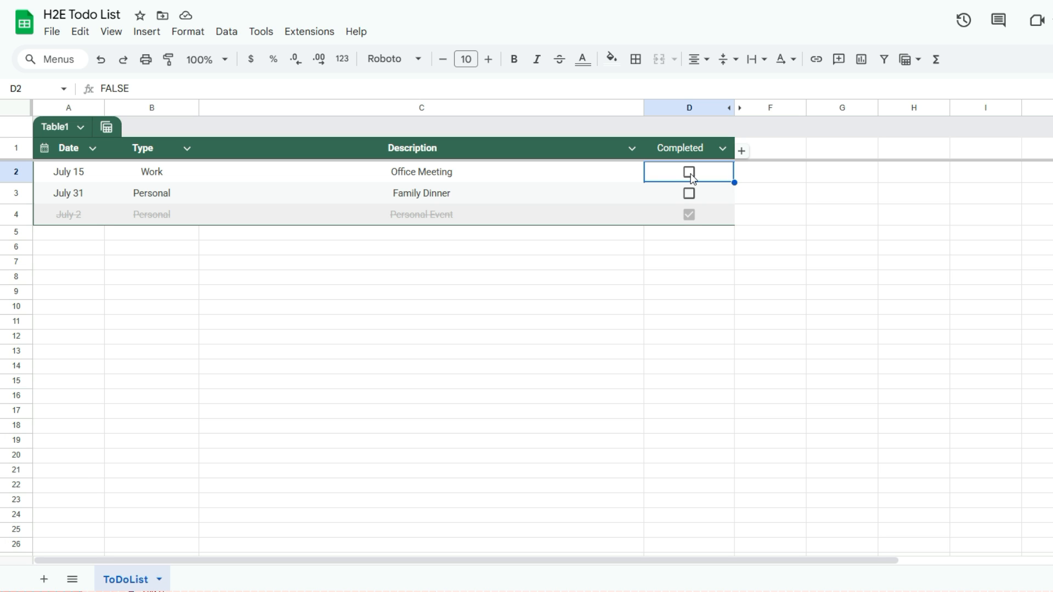
left_click(689, 172)
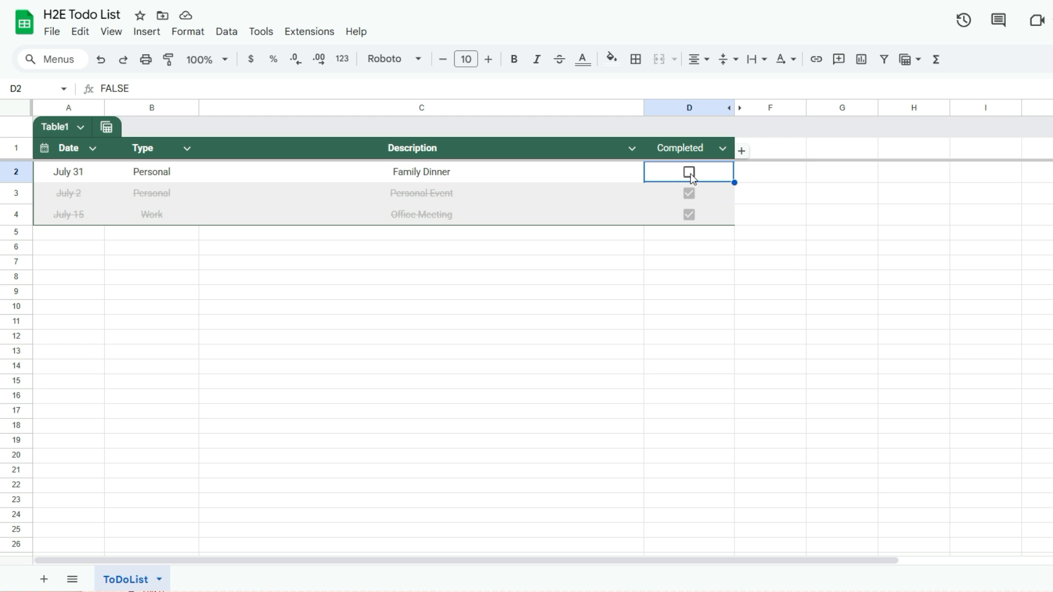
left_click(689, 215)
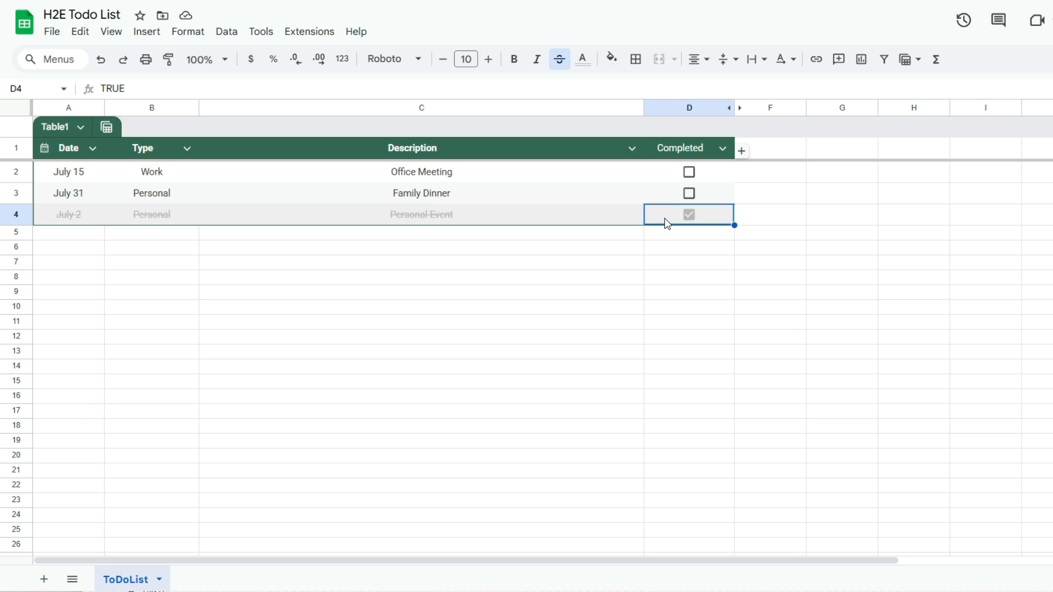
left_click(737, 108)
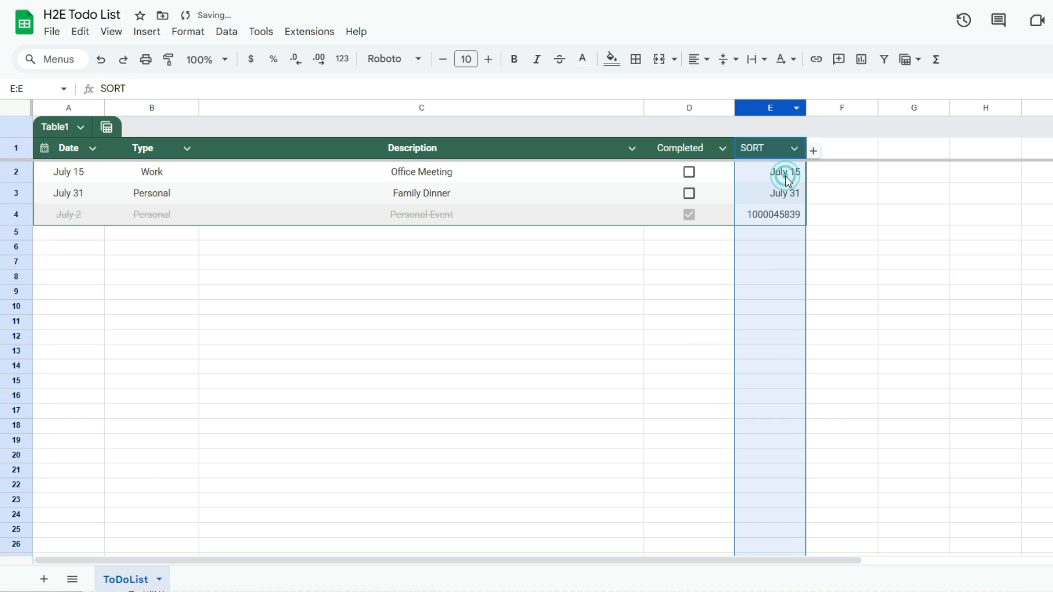
left_click(785, 176)
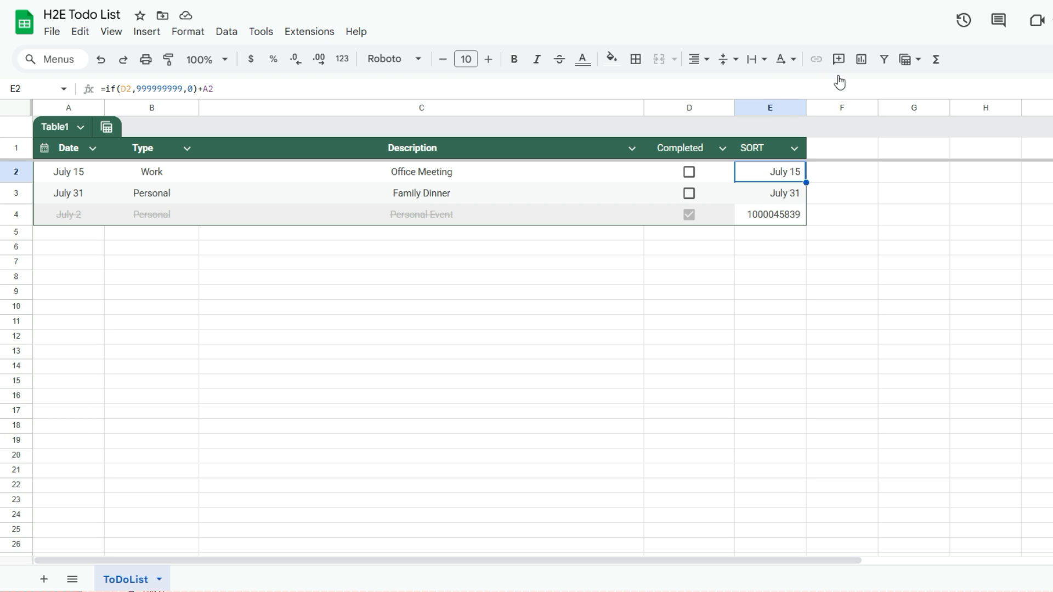
right_click(771, 106)
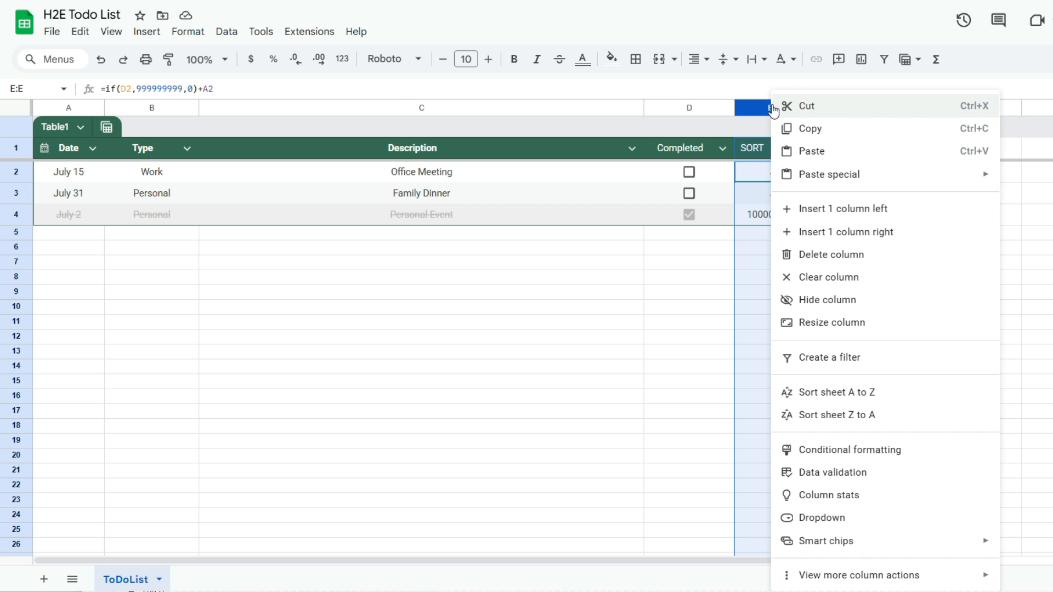
left_click(830, 299)
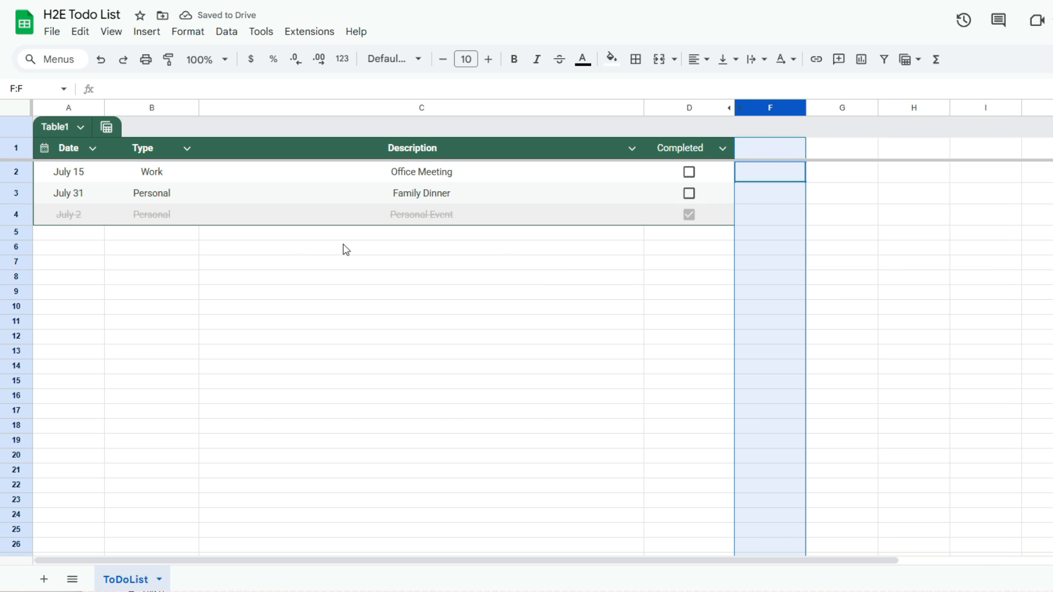
- Inspect the July 15 date cell and the Apps Script code, then check Office Meeting completed
left_click(84, 175)
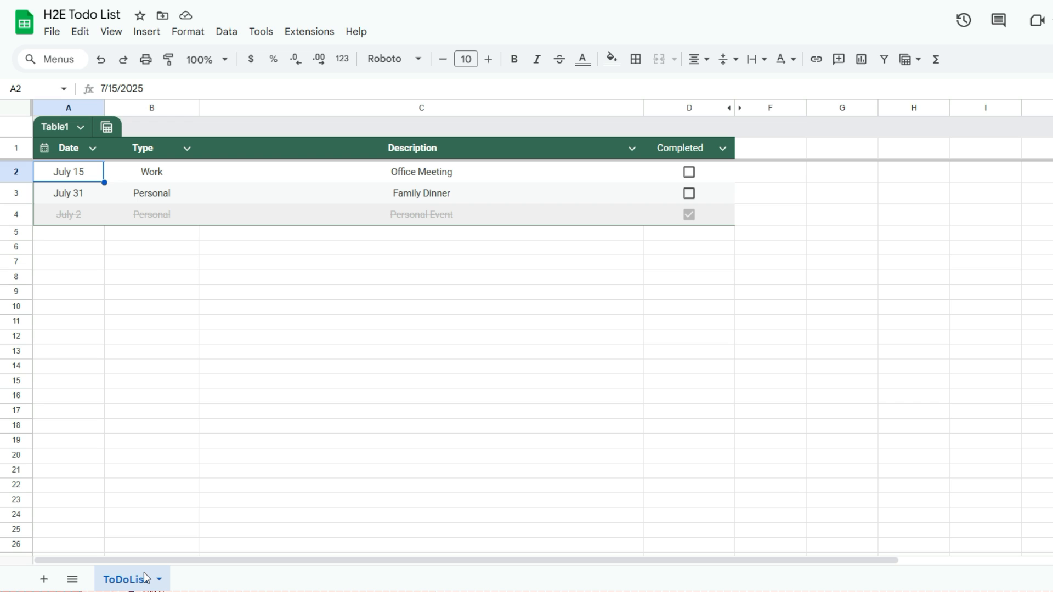
left_click(320, 36)
left_click(334, 102)
left_click(689, 173)
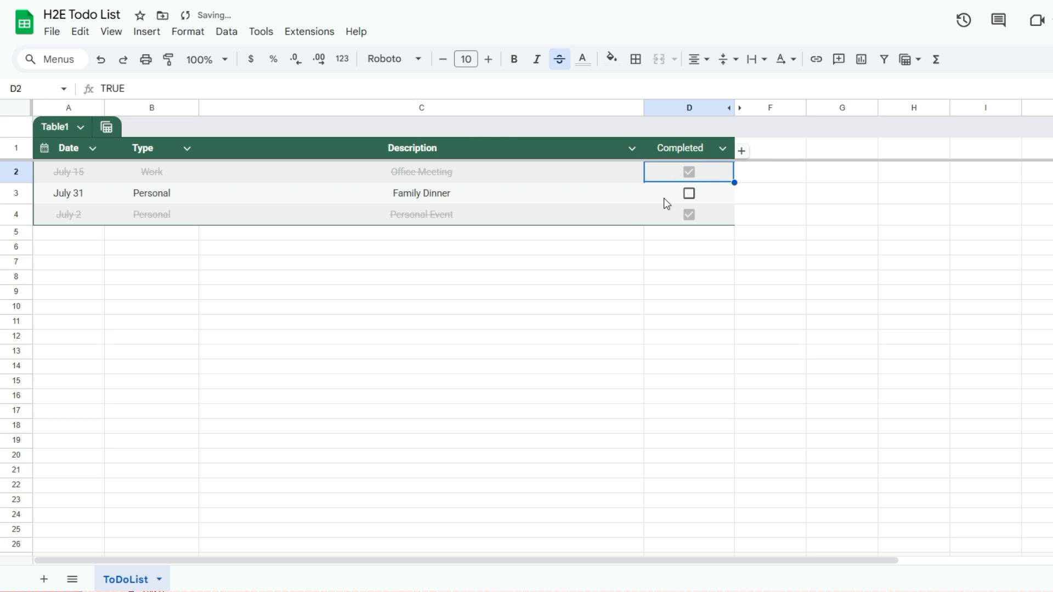